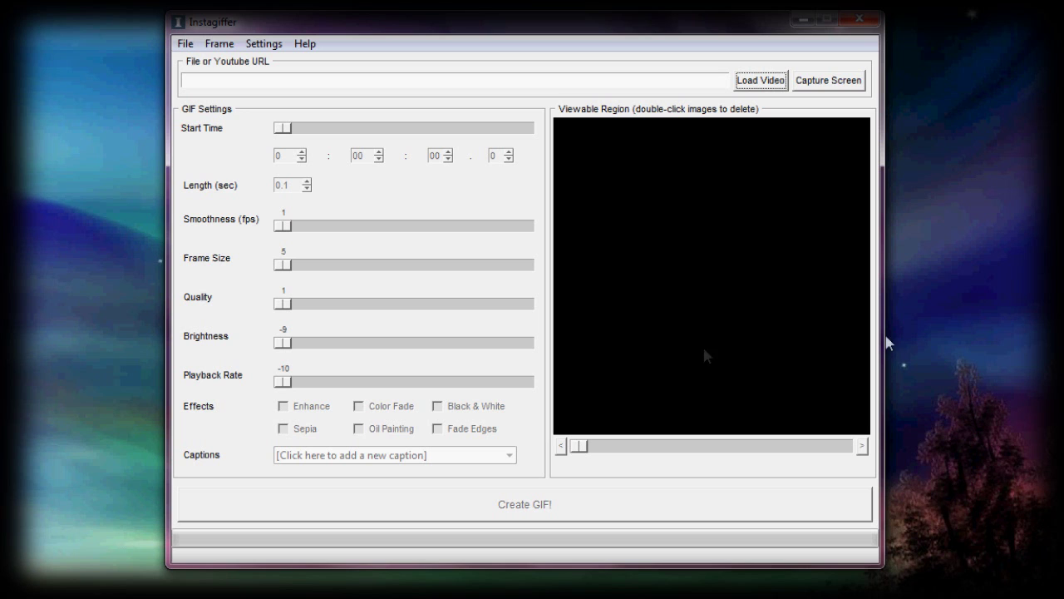
# Step: Turn off Overwrite Output GIF in Settings and load the clip smaller5.m4v
pyautogui.click(276, 46)
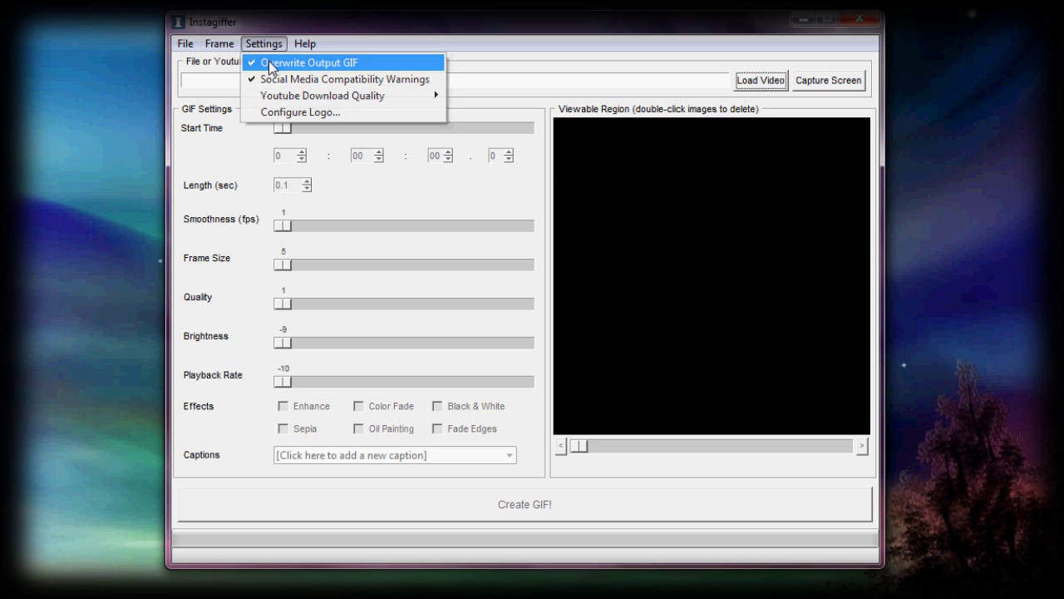
pyautogui.click(270, 67)
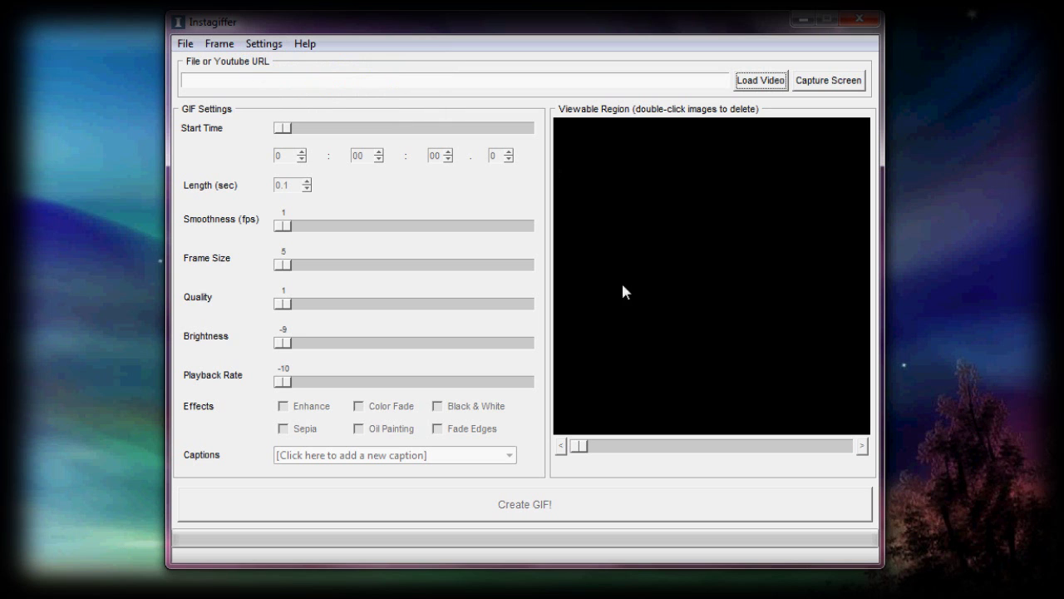
pyautogui.click(760, 81)
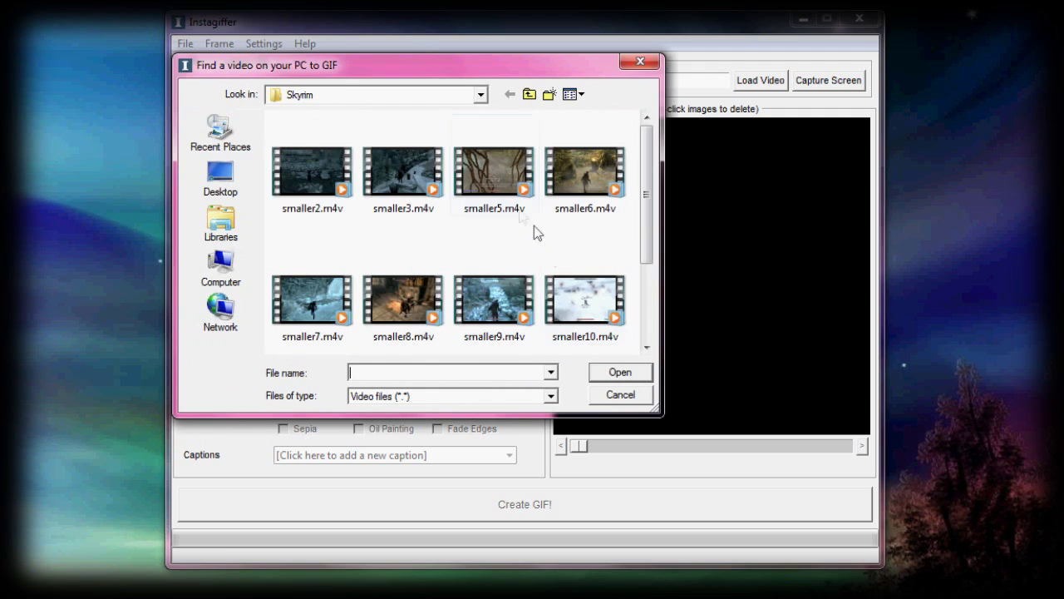
pyautogui.doubleClick(524, 204)
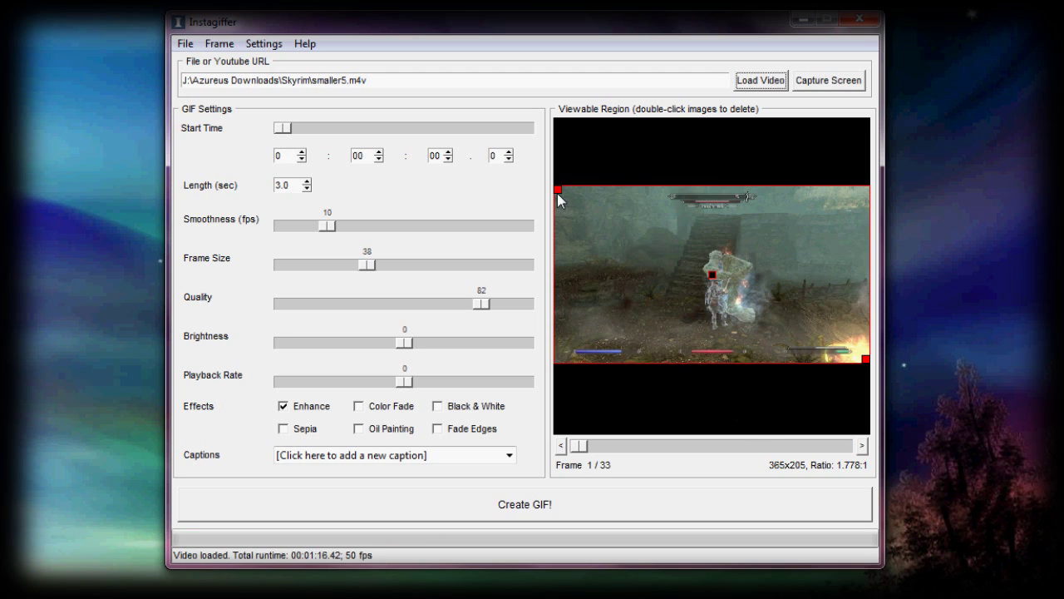
# Step: Box the crop region tightly around the fighters and raise Frame Size to 100 (289x284)
pyautogui.moveTo(555, 190); pyautogui.dragTo(688, 243)
pyautogui.moveTo(864, 358); pyautogui.dragTo(773, 334)
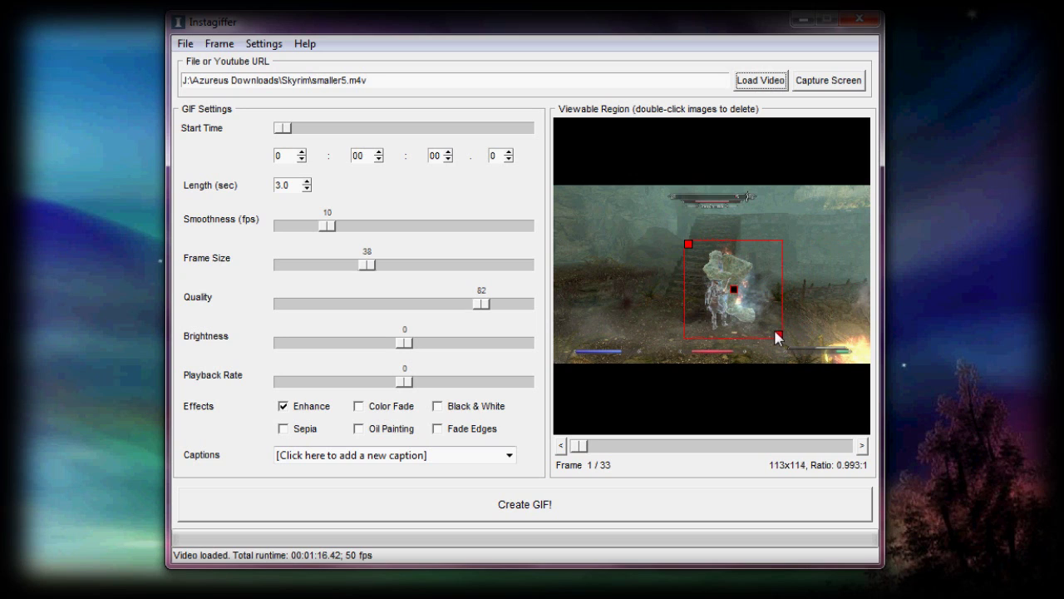
pyautogui.moveTo(772, 330); pyautogui.dragTo(773, 332)
pyautogui.moveTo(367, 265); pyautogui.dragTo(532, 275)
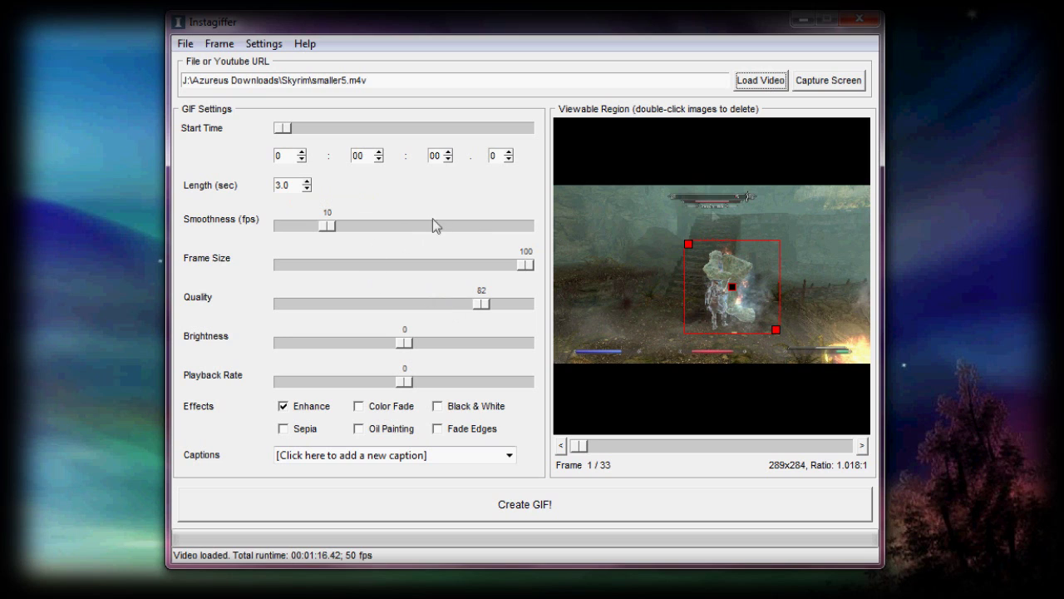
# Step: Set clip length to 2 seconds and smoothness to 15 fps, re-extracting 33 frames
pyautogui.doubleClick(296, 184)
pyautogui.write('2')
pyautogui.press('Return')
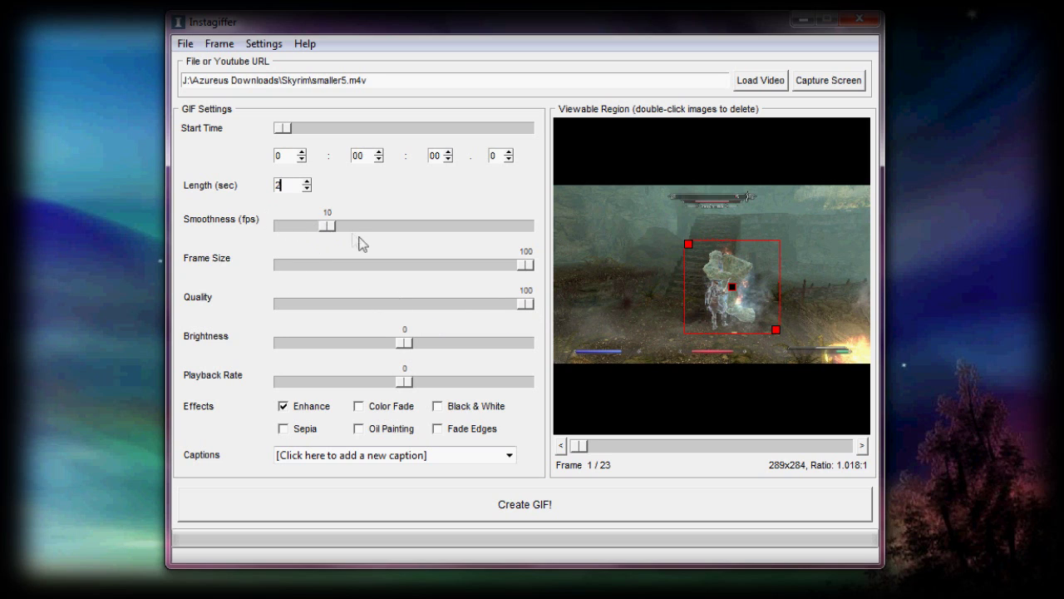
pyautogui.moveTo(343, 229); pyautogui.dragTo(350, 228)
pyautogui.press('Return')
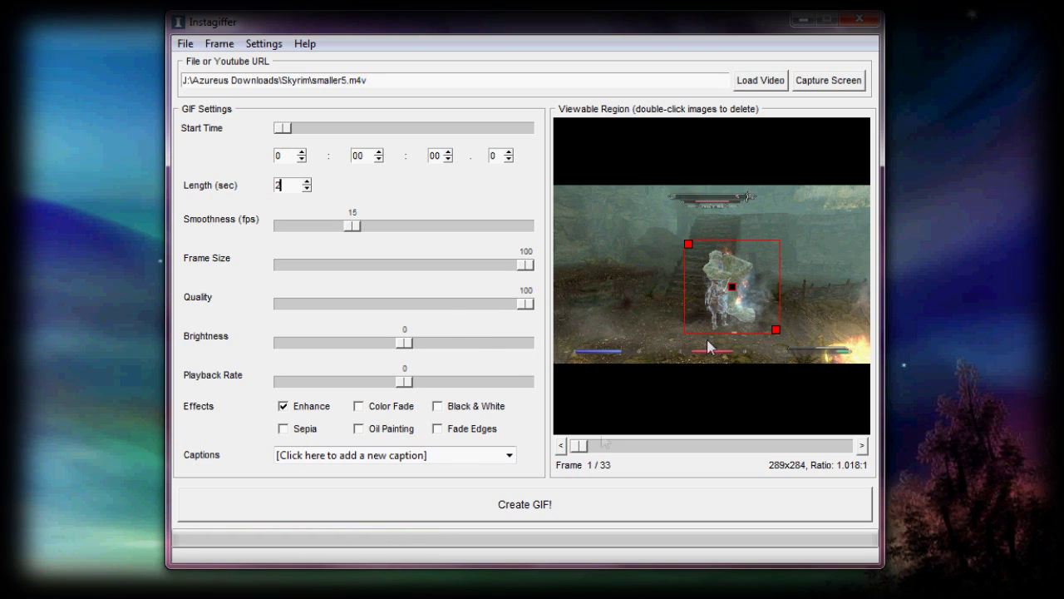
# Step: Render insta001.gif to the desktop at 2412kB, accepting the Tumblr size warning, and close its preview
pyautogui.click(545, 505)
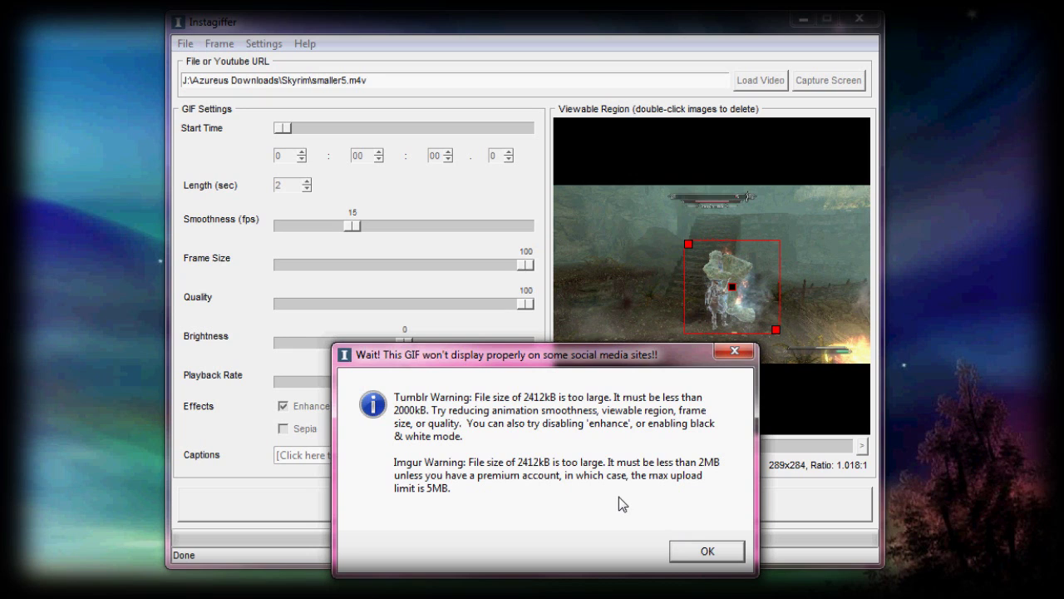
pyautogui.click(706, 553)
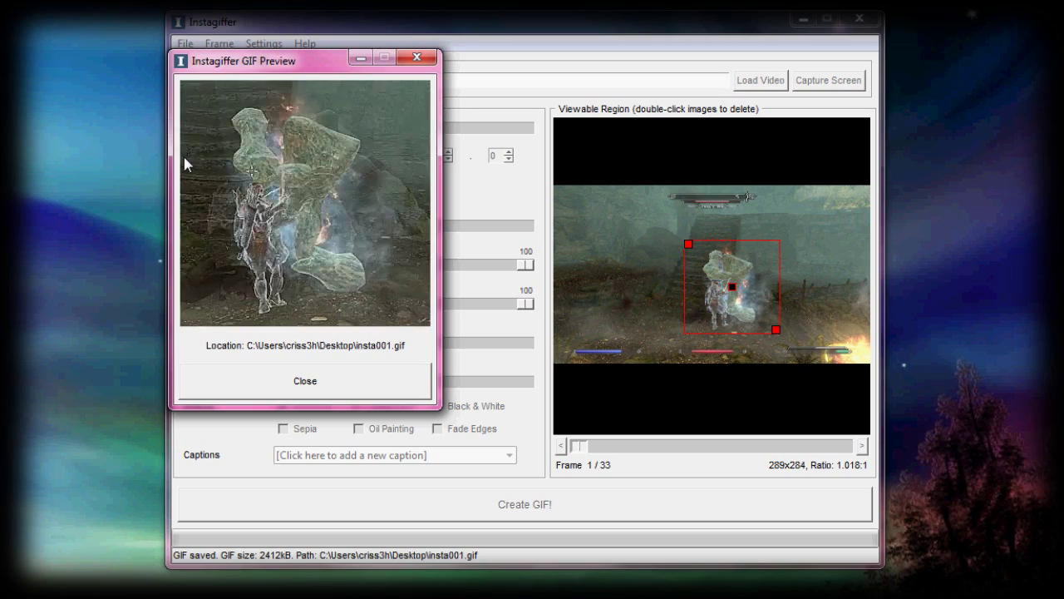
pyautogui.click(282, 386)
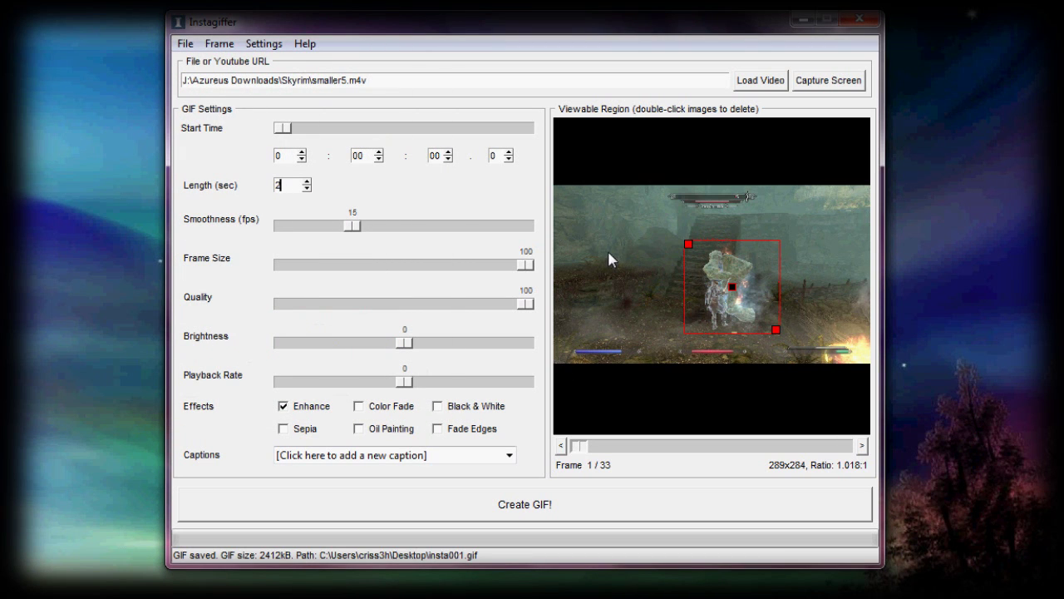
# Step: Delete the leading frames of the animation from the preview
pyautogui.doubleClick(609, 255)
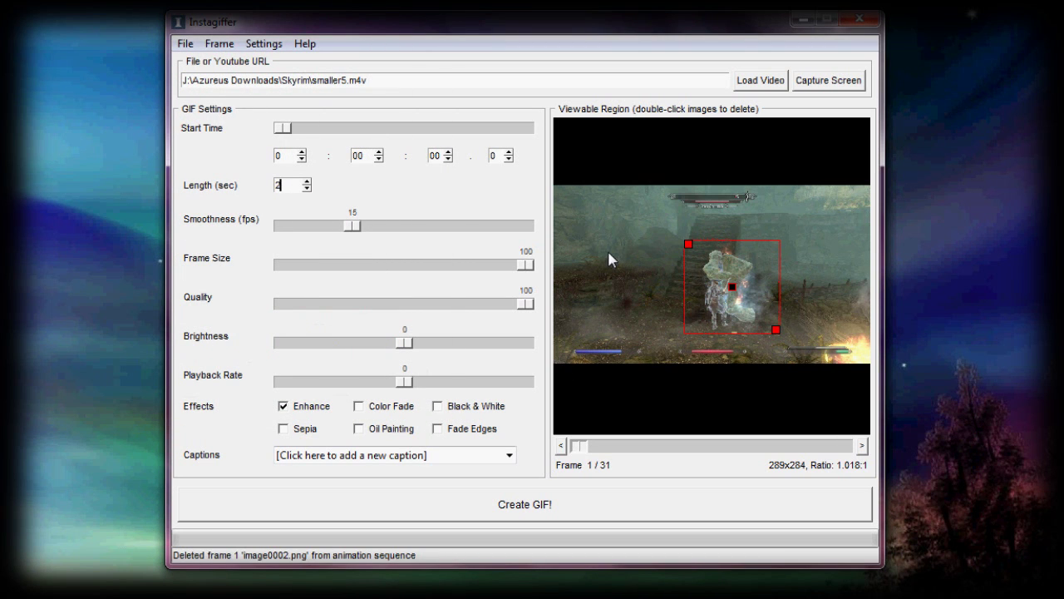
pyautogui.doubleClick(609, 254)
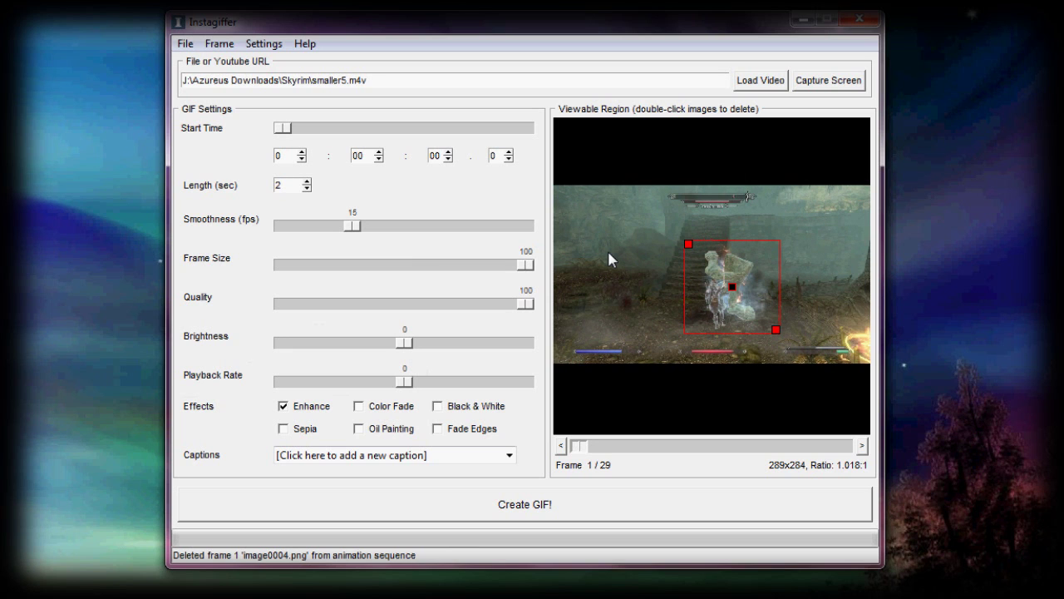
pyautogui.doubleClick(609, 254)
pyautogui.doubleClick(608, 259)
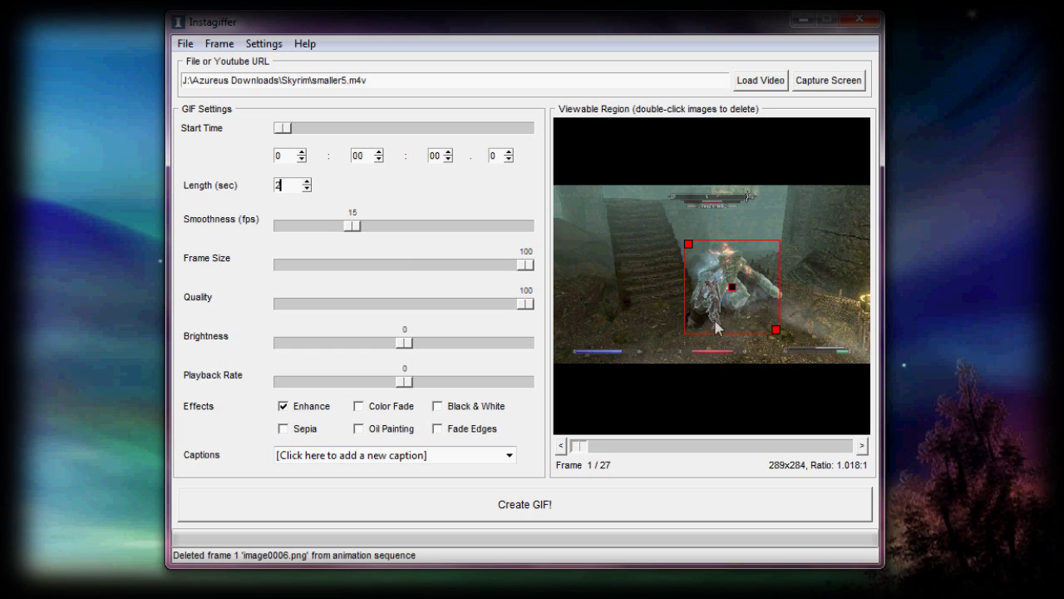
# Step: Scrub the later frames to check the loop, then shift and widen the crop to 326x284
pyautogui.moveTo(583, 450)
pyautogui.mouseDown()
pyautogui.moveTo(623, 448)
pyautogui.moveTo(573, 449)
pyautogui.mouseUp()
pyautogui.click(864, 448)
pyautogui.moveTo(732, 290); pyautogui.dragTo(729, 287)
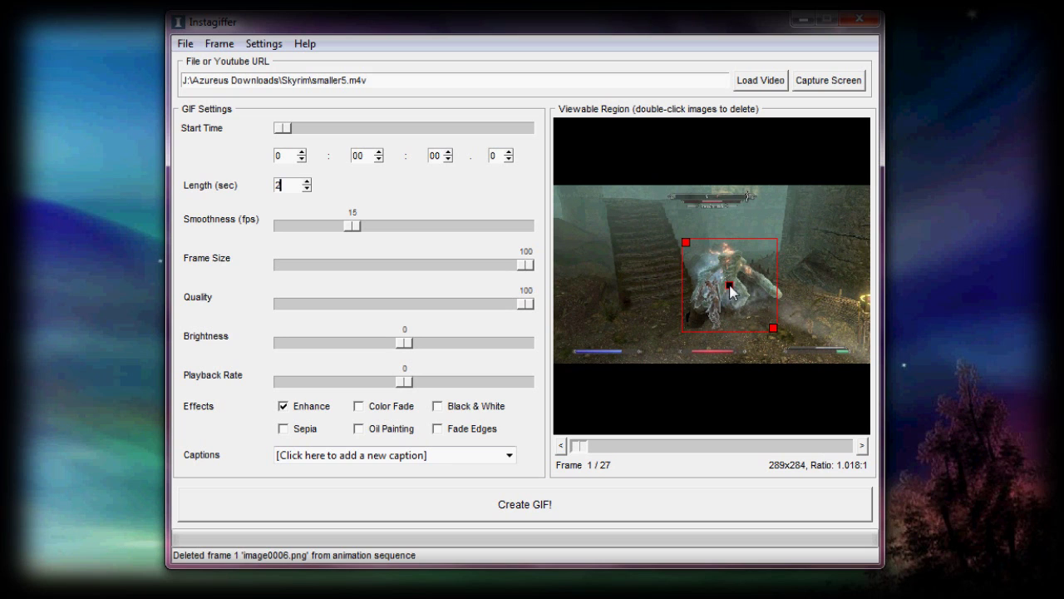
pyautogui.moveTo(775, 331); pyautogui.dragTo(785, 330)
# Step: Render insta002.gif at 2208kB with the new crop, dismissing the size warning and closing the preview
pyautogui.click(528, 515)
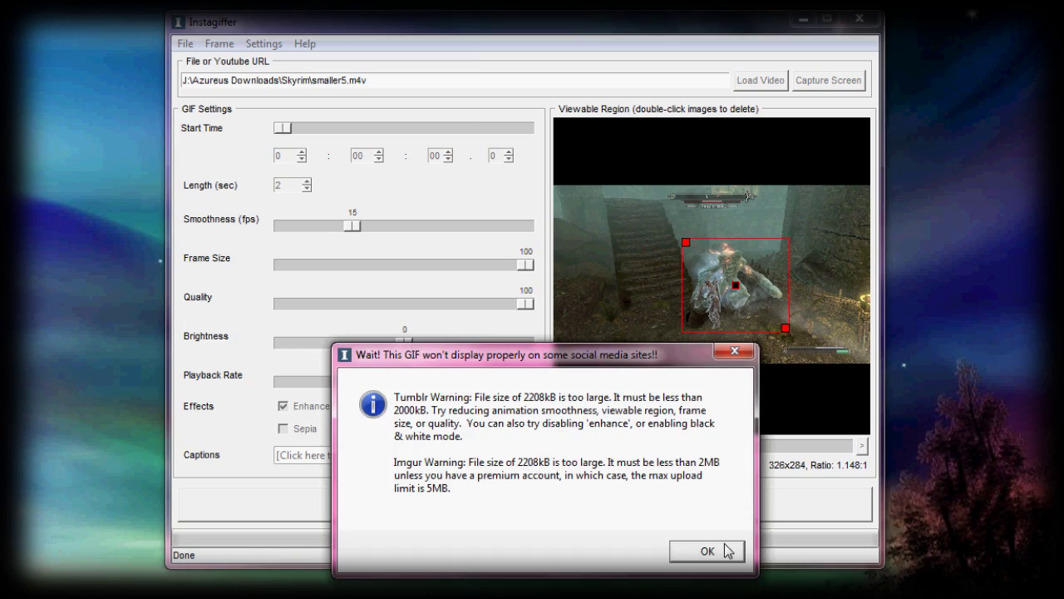
pyautogui.click(706, 551)
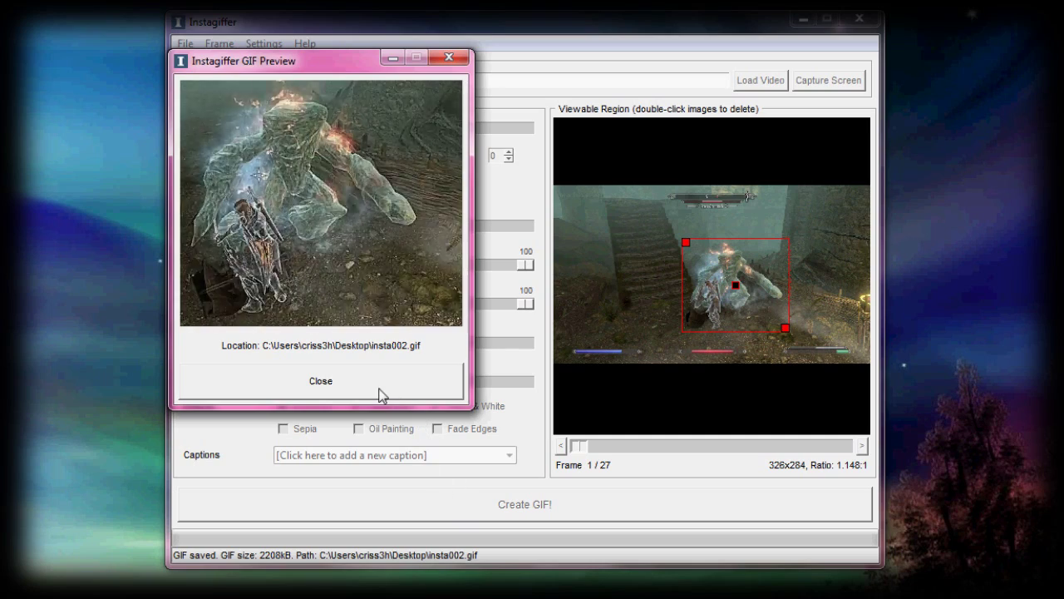
pyautogui.click(380, 395)
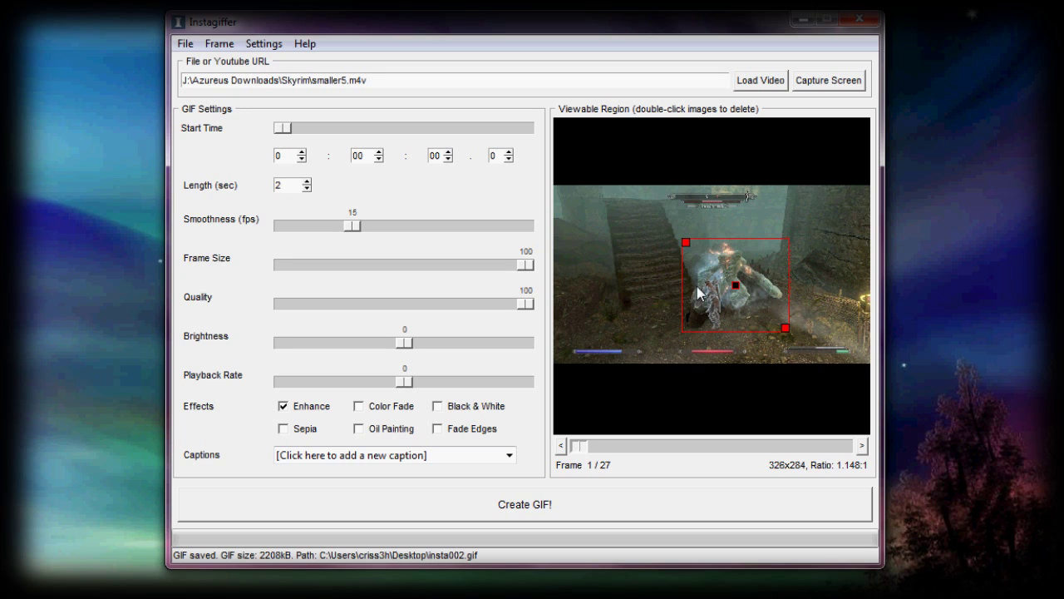
# Step: Nudge the crop box up-left, then step to frame 27 and delete it, leaving 26 frames
pyautogui.moveTo(739, 290); pyautogui.dragTo(726, 289)
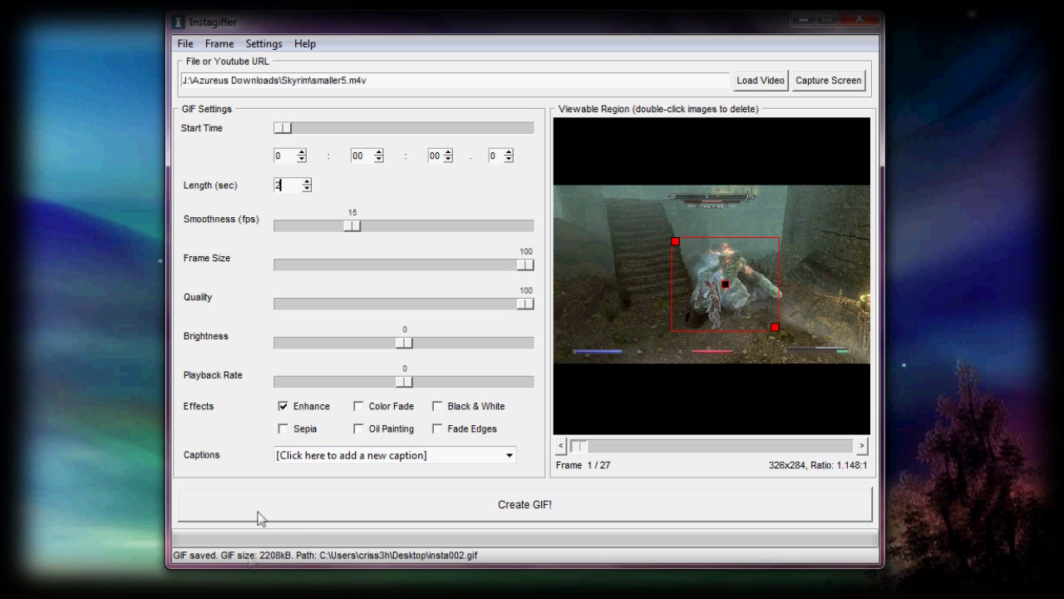
pyautogui.click(861, 446)
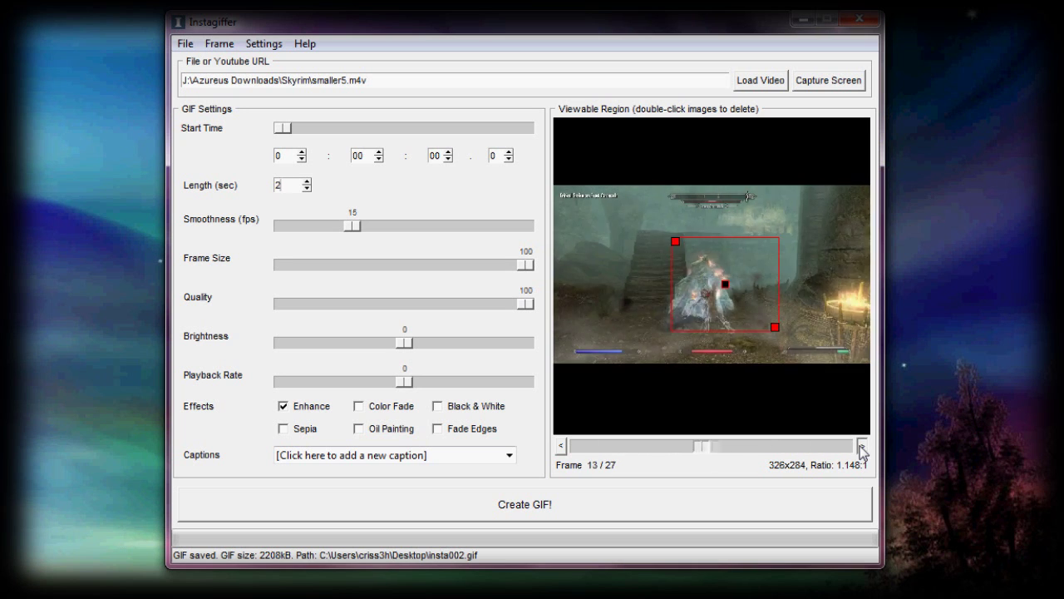
pyautogui.click(861, 448)
pyautogui.click(861, 448)
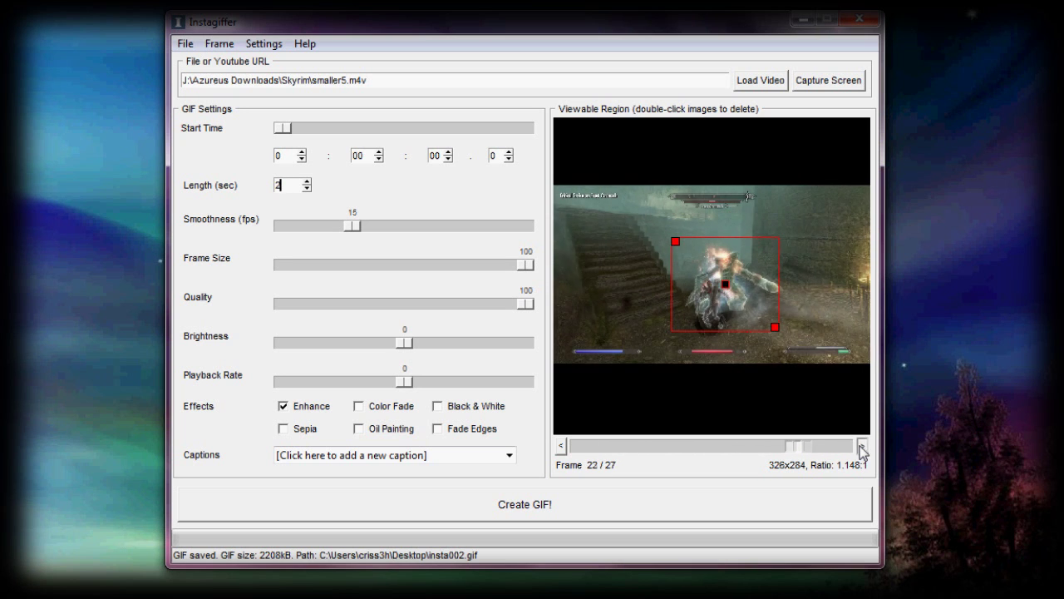
pyautogui.click(861, 447)
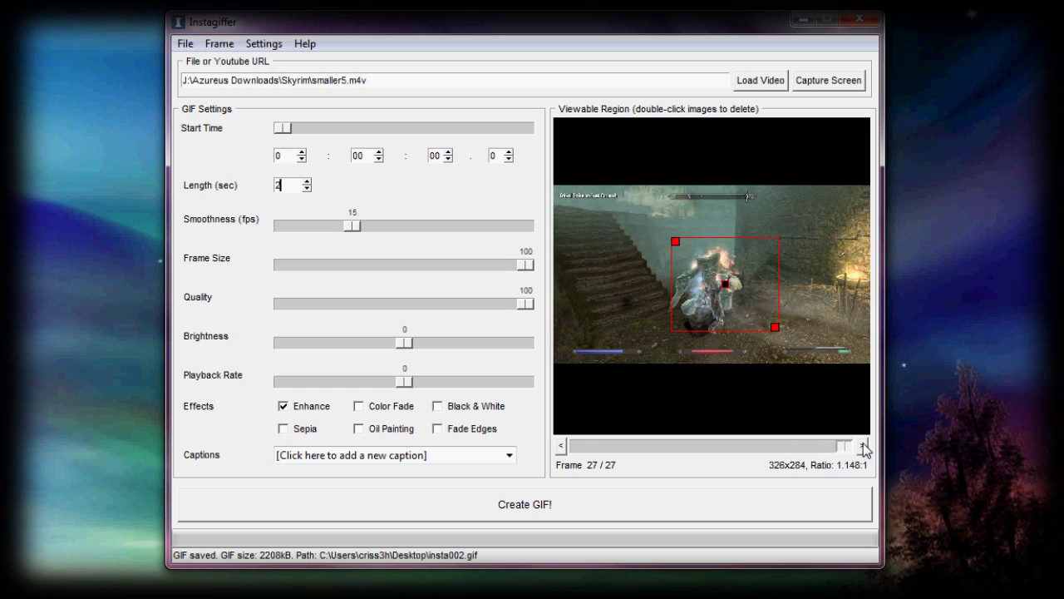
pyautogui.click(863, 447)
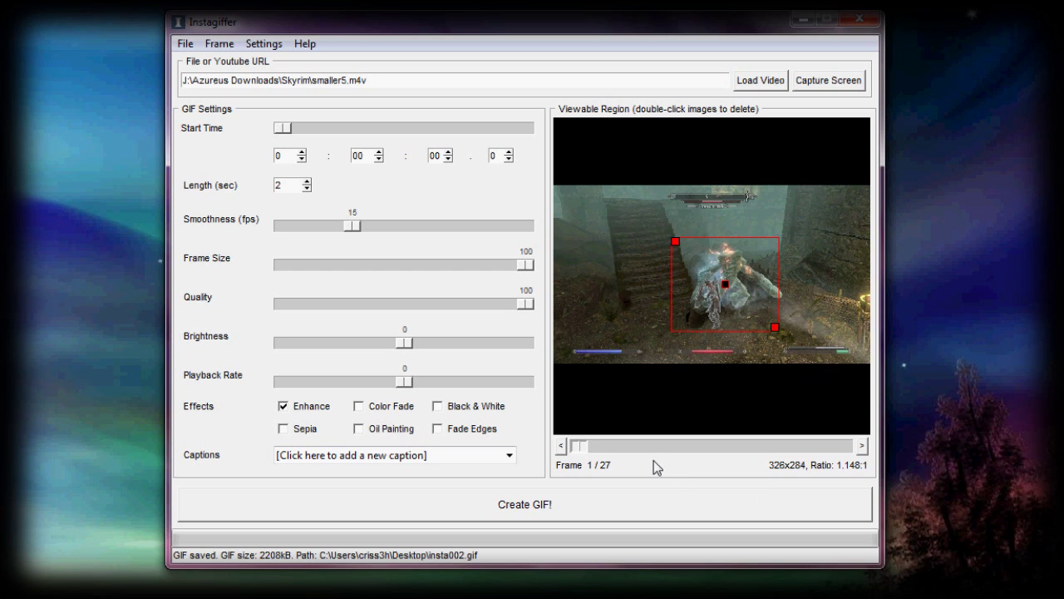
pyautogui.click(560, 447)
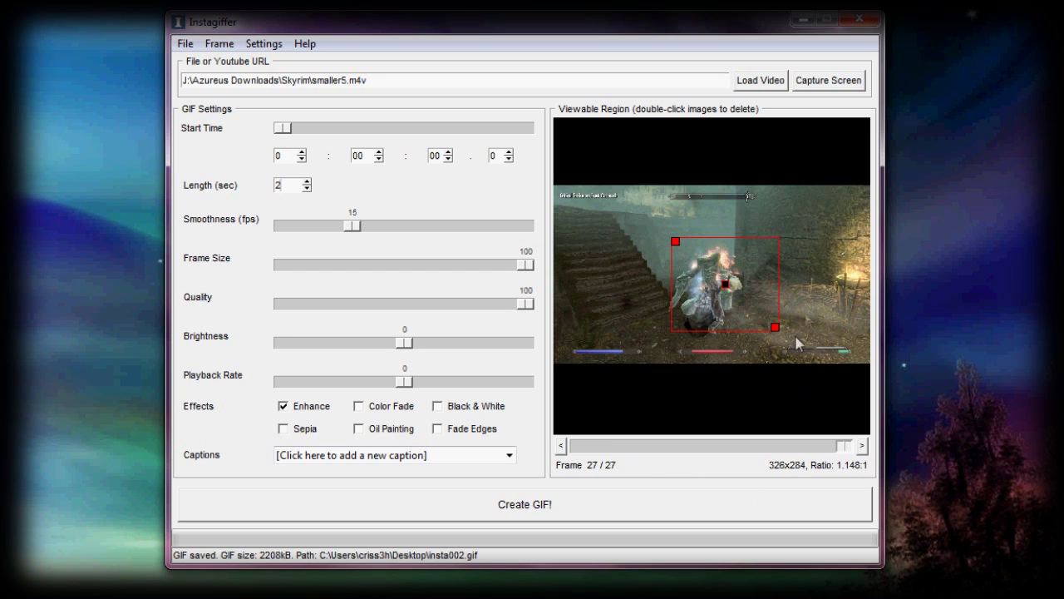
pyautogui.doubleClick(816, 301)
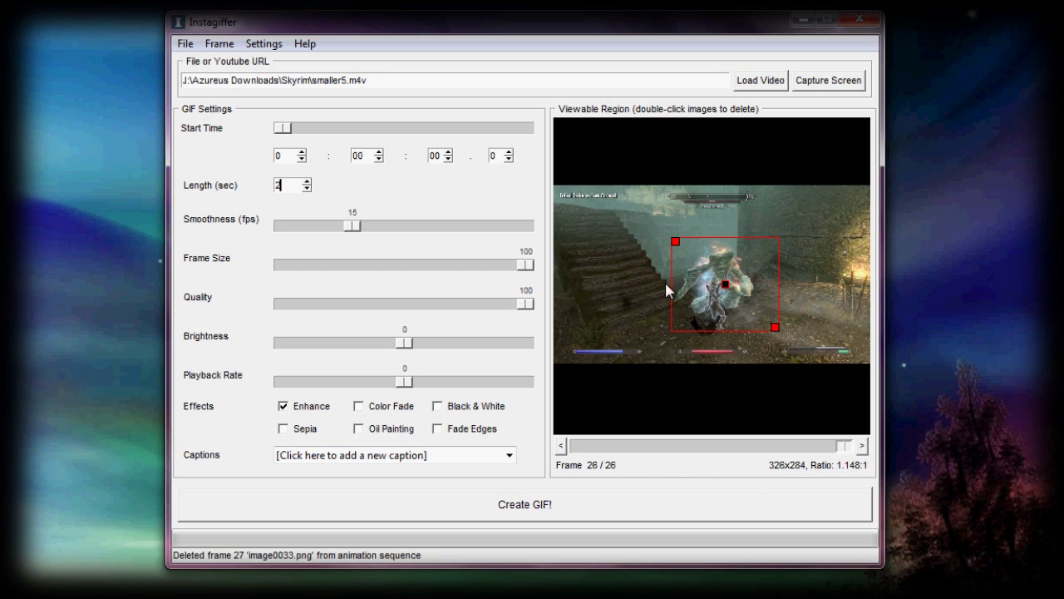
# Step: Render the 26-frame insta003.gif at 2115kB, close its preview and return to frame 1
pyautogui.click(582, 516)
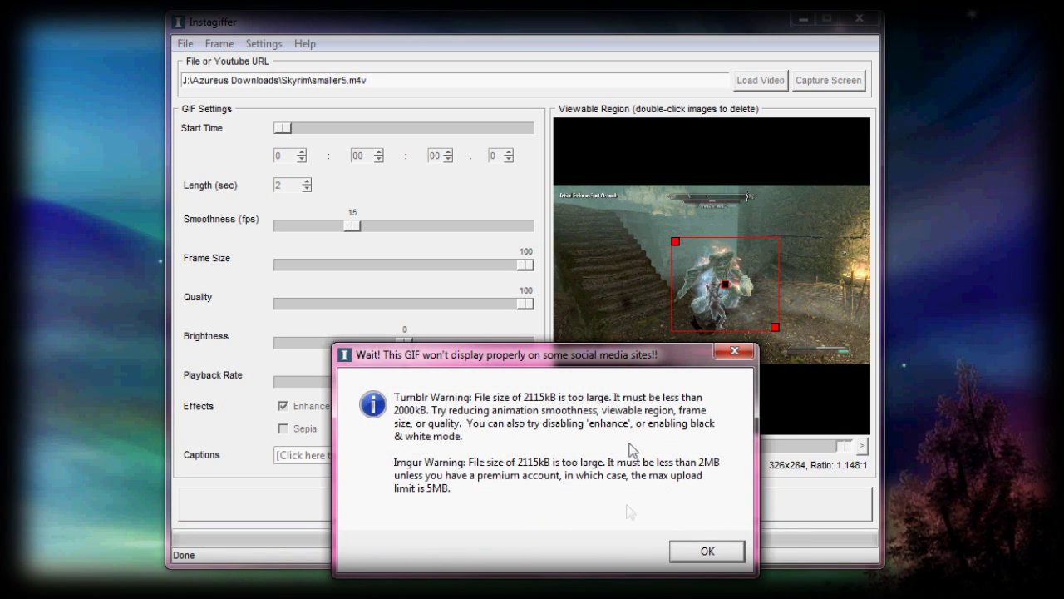
pyautogui.click(705, 553)
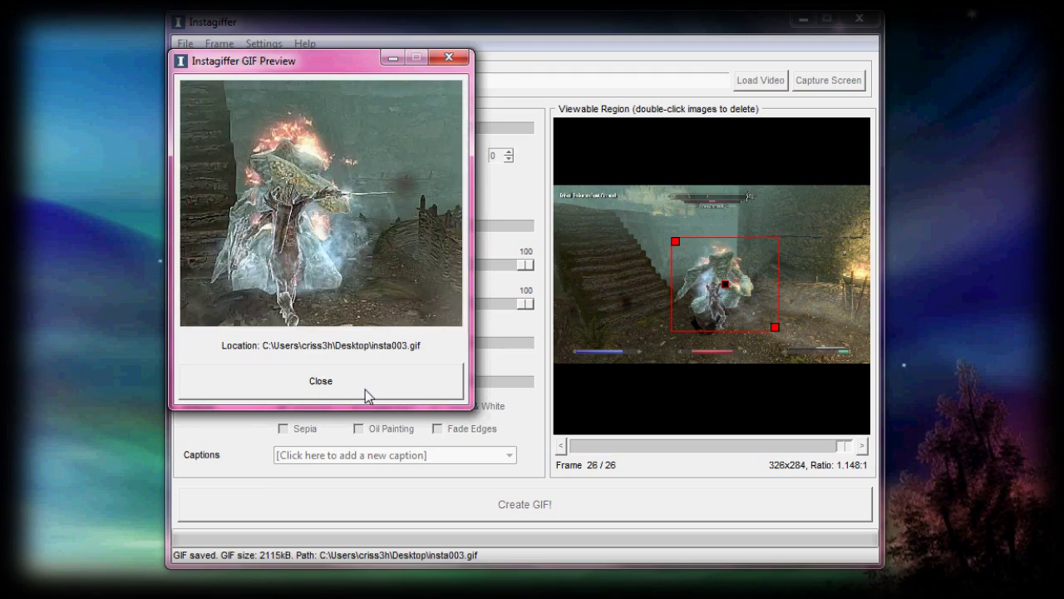
pyautogui.click(365, 389)
pyautogui.click(862, 446)
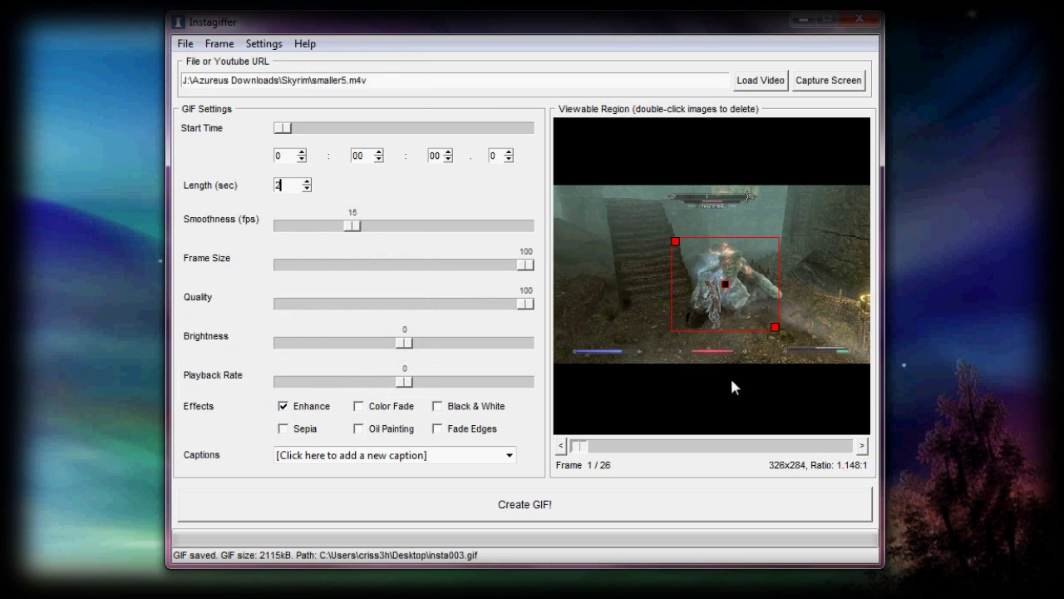
# Step: Delete frame 1 and render the 25-frame insta004.gif at 2034kB, dismissing the size warning
pyautogui.doubleClick(616, 219)
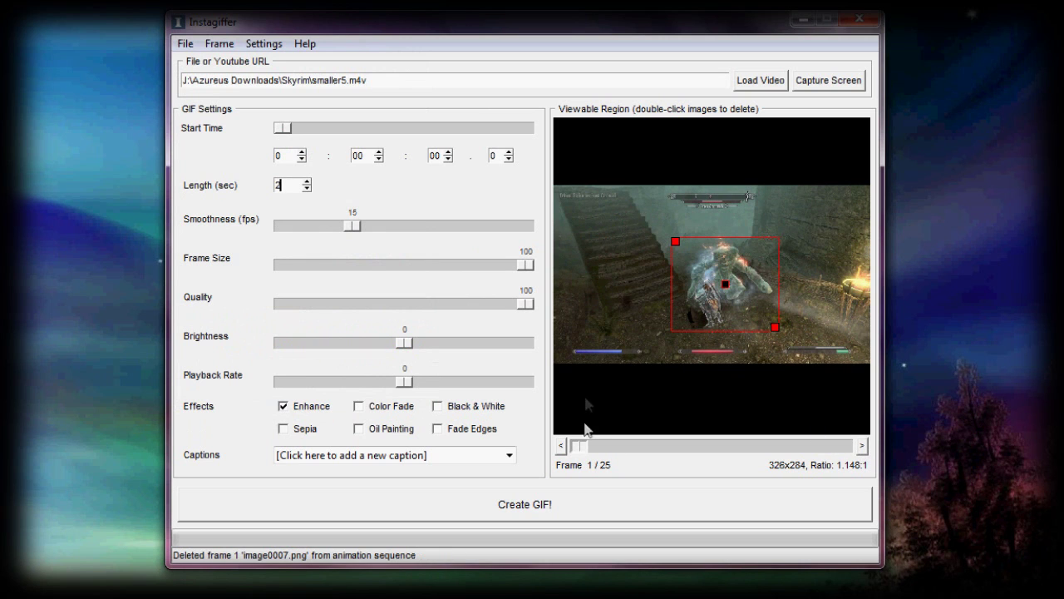
pyautogui.click(564, 505)
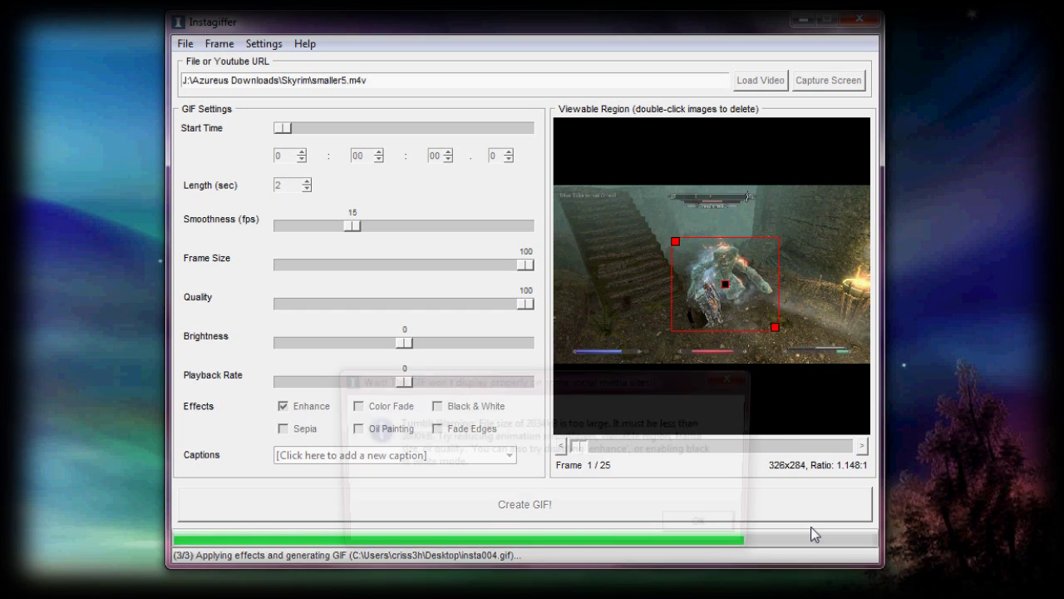
pyautogui.click(712, 529)
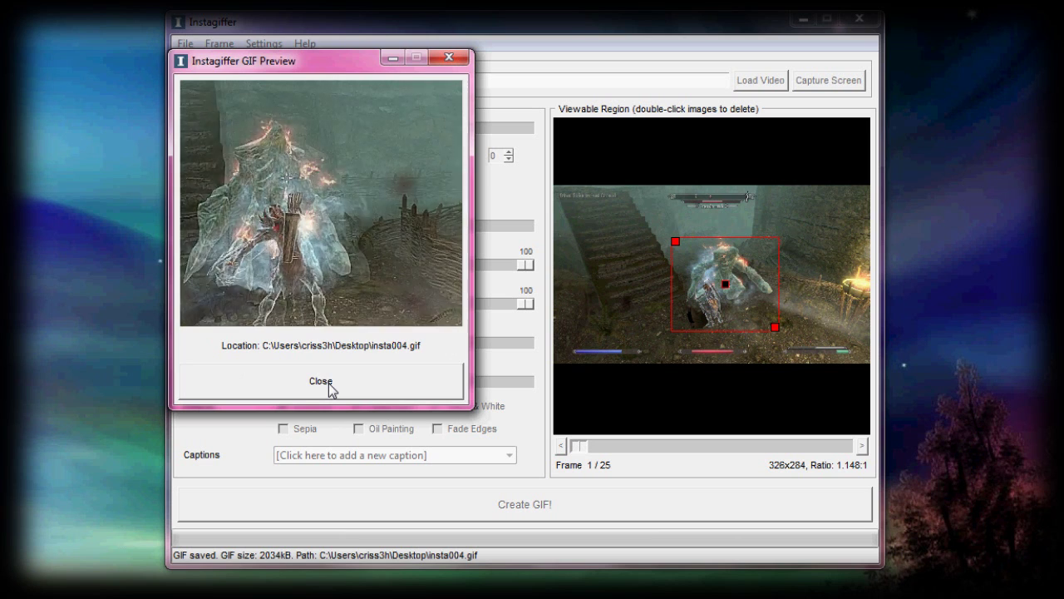
# Step: Delete the final frame 25 and render the 24-frame insta005.gif at 1953kB
pyautogui.click(328, 383)
pyautogui.moveTo(582, 448); pyautogui.dragTo(865, 453)
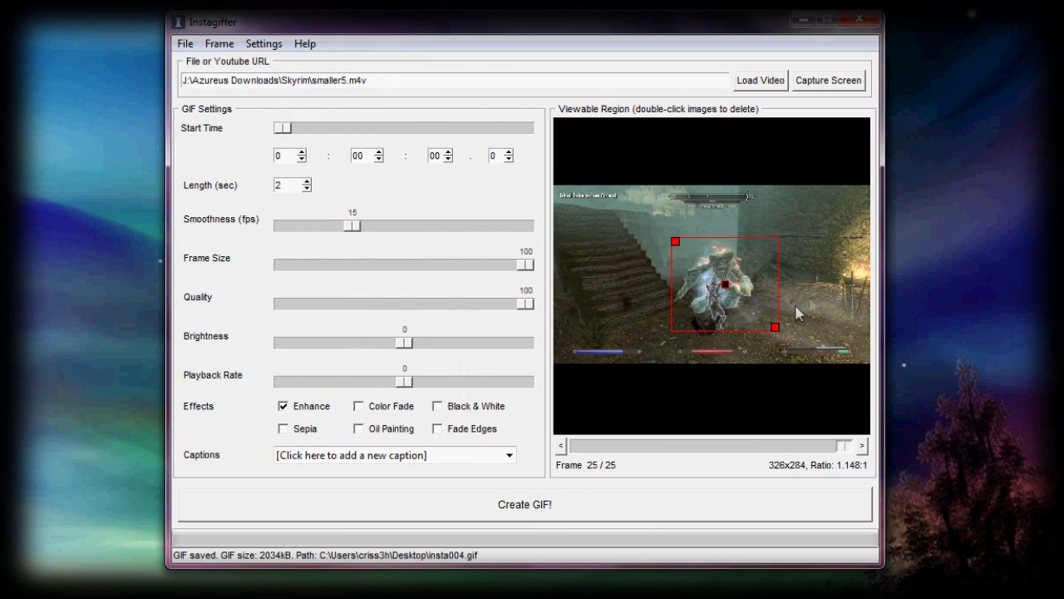
pyautogui.doubleClick(822, 279)
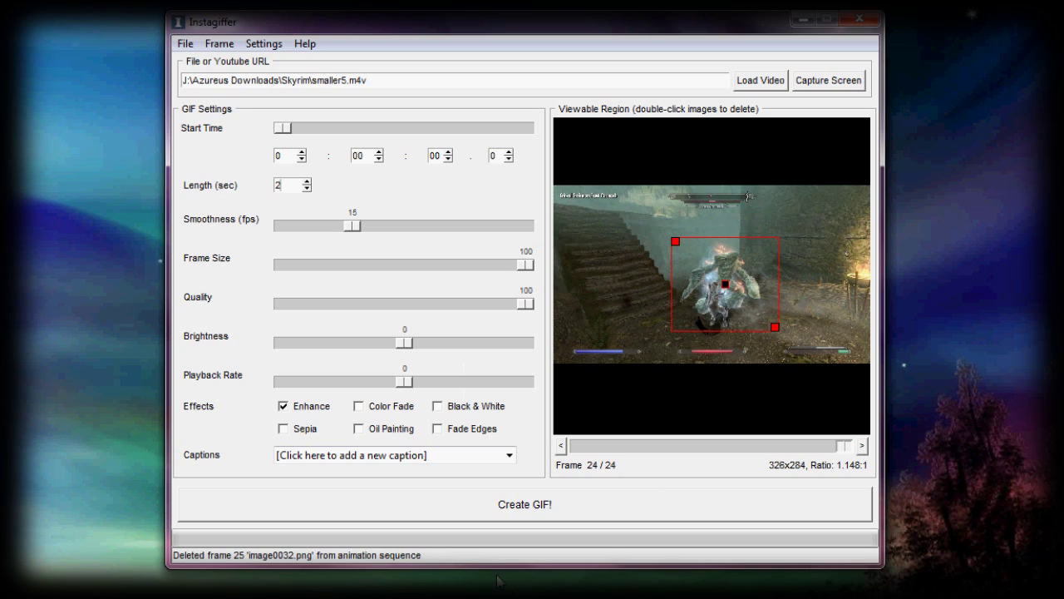
pyautogui.click(576, 513)
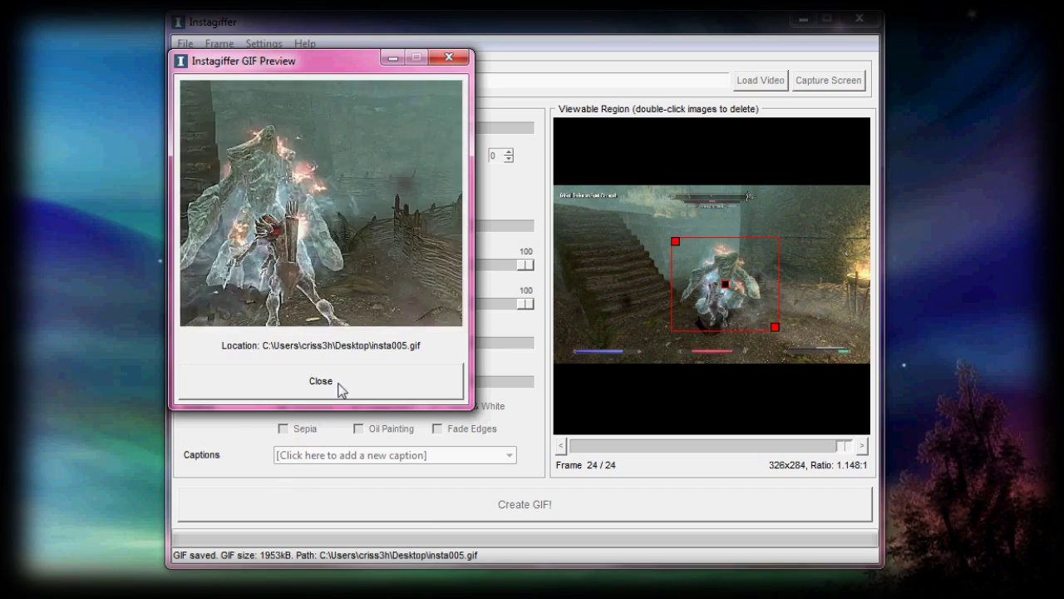
pyautogui.click(328, 381)
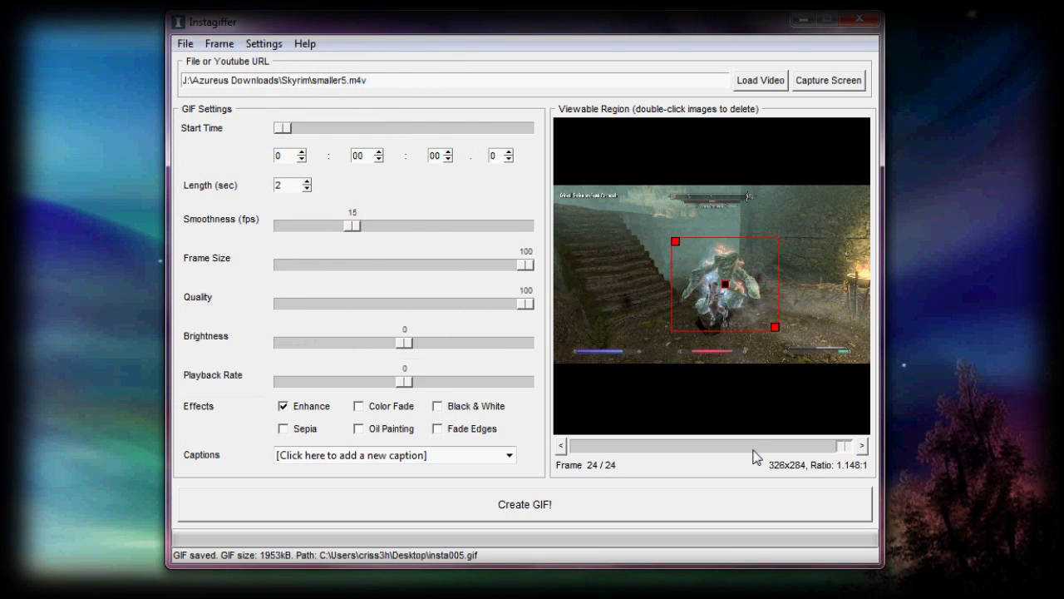